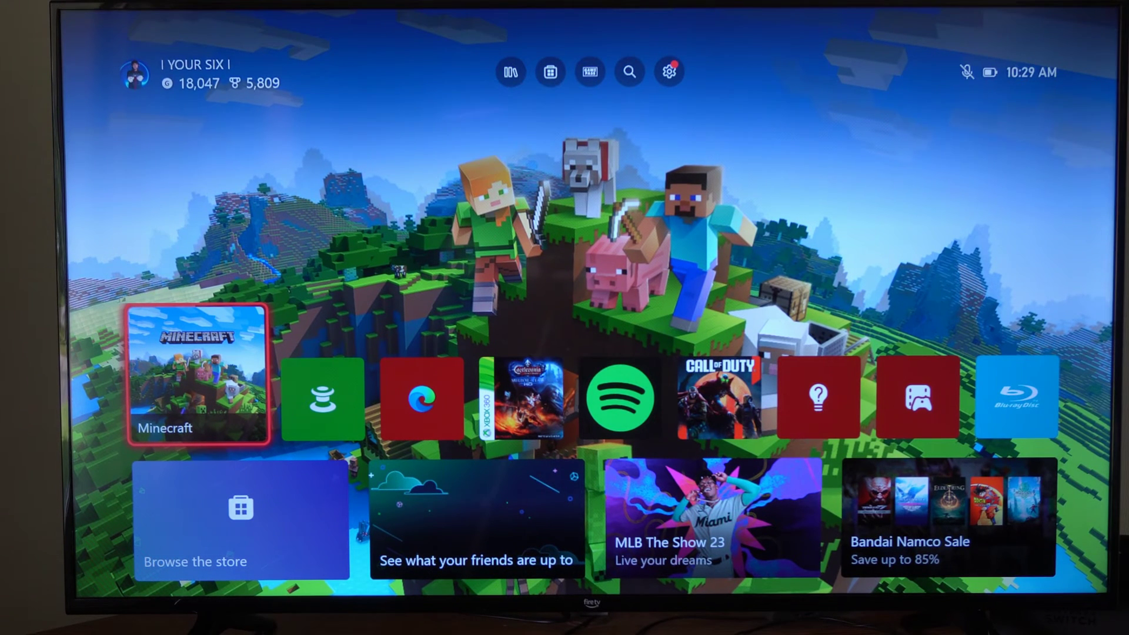
Move up from the home screen to open console Settings on the General page.
{"action": "key", "text": "Up"}
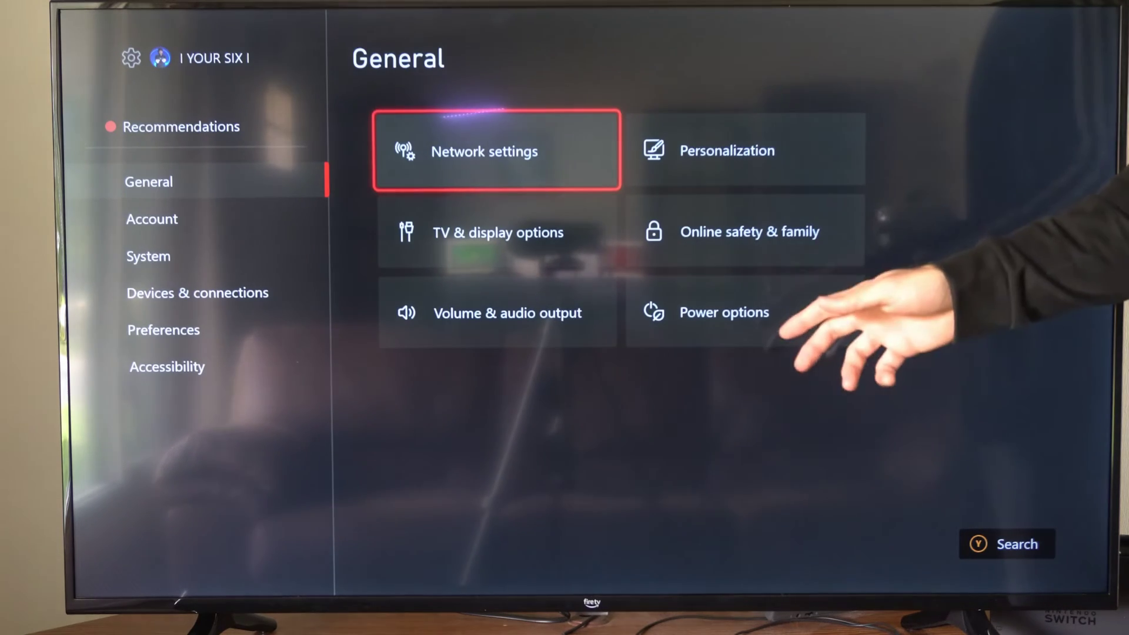
Go from Network settings into Advanced settings and highlight Alternate MAC address.
{"action": "key", "text": "Return"}
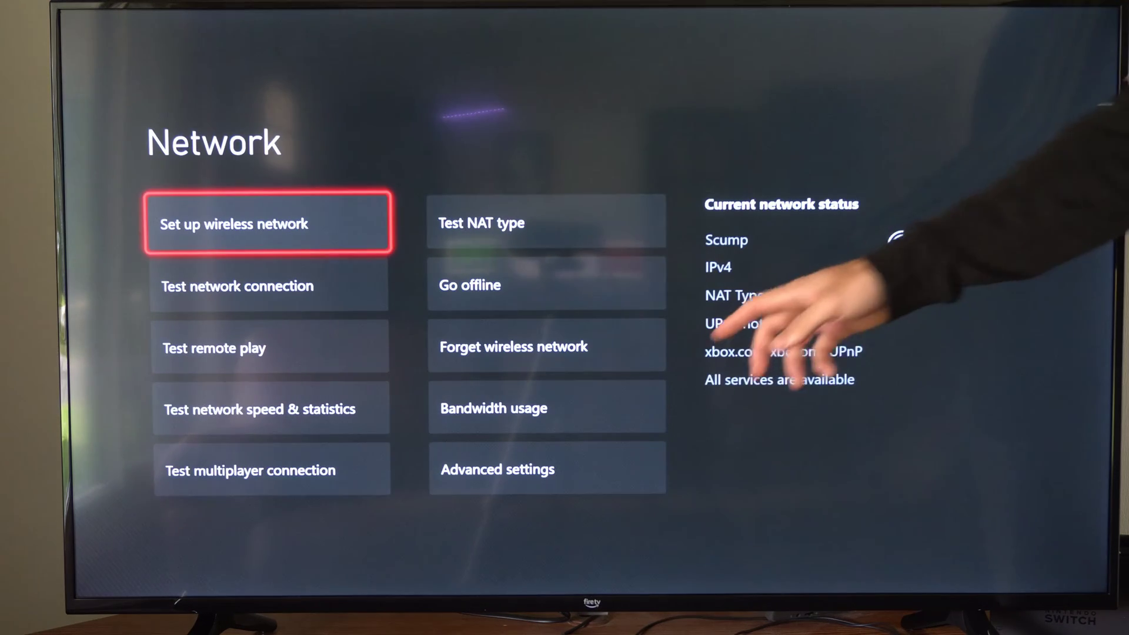
{"action": "key", "text": "Right"}
{"action": "key", "text": "Down"}
{"action": "key", "text": "Down"}
{"action": "key", "text": "Down"}
{"action": "key", "text": "Down"}
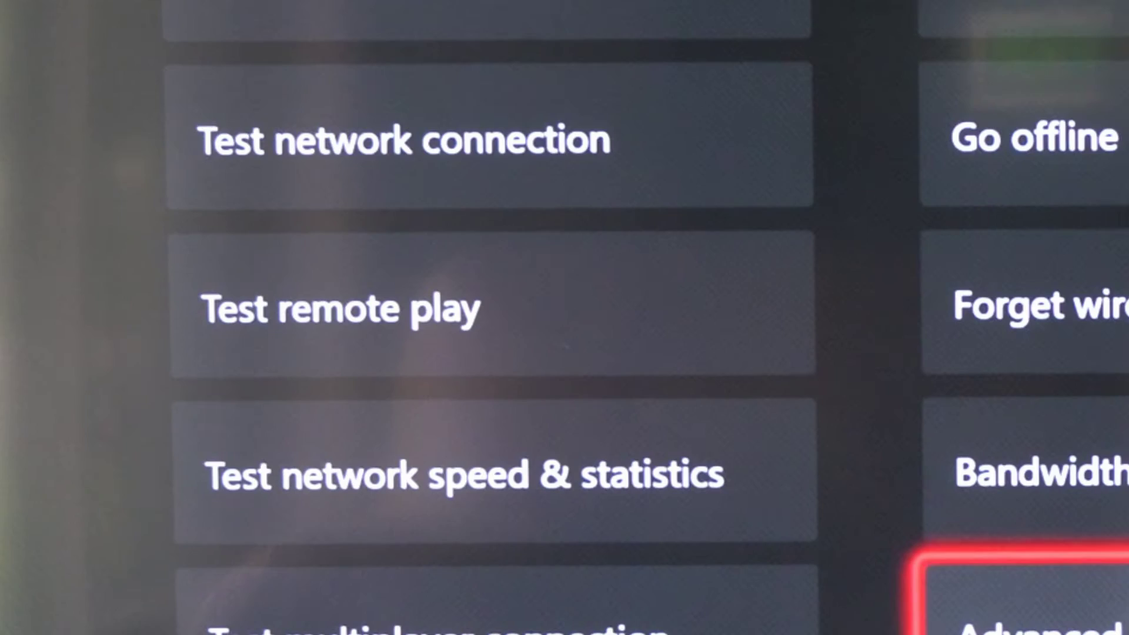
{"action": "key", "text": "Return"}
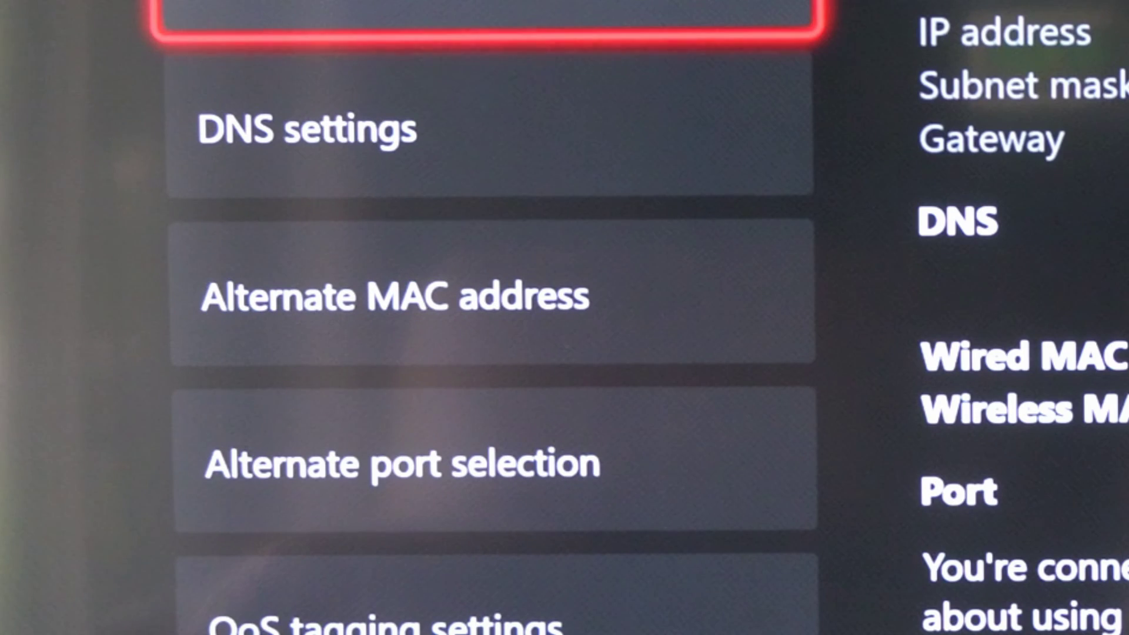
{"action": "key", "text": "Down"}
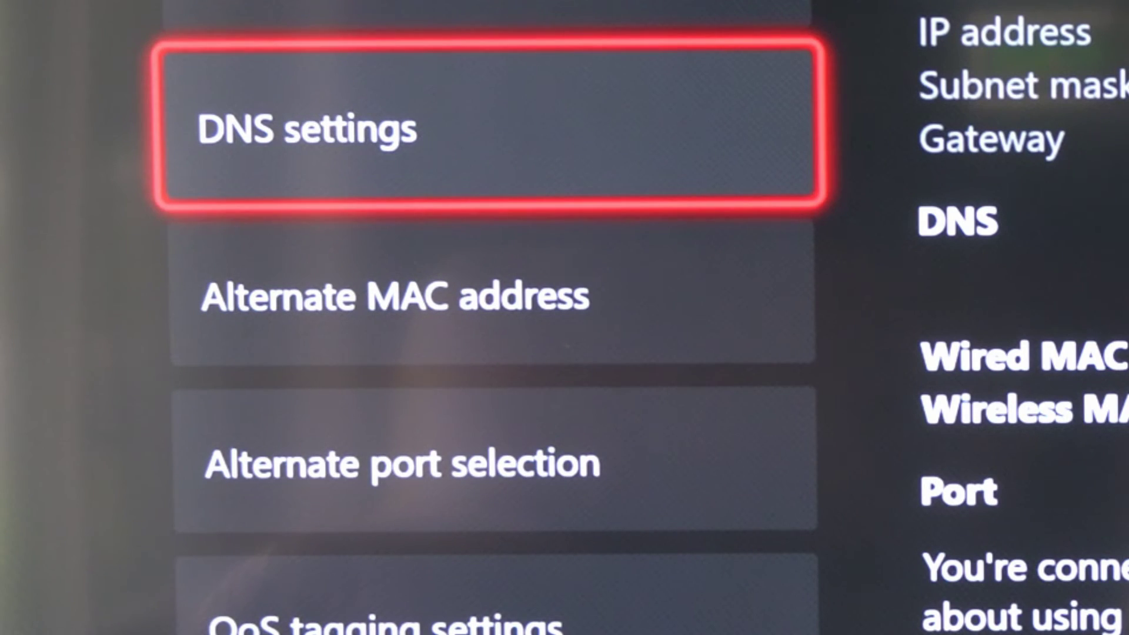
{"action": "key", "text": "Down"}
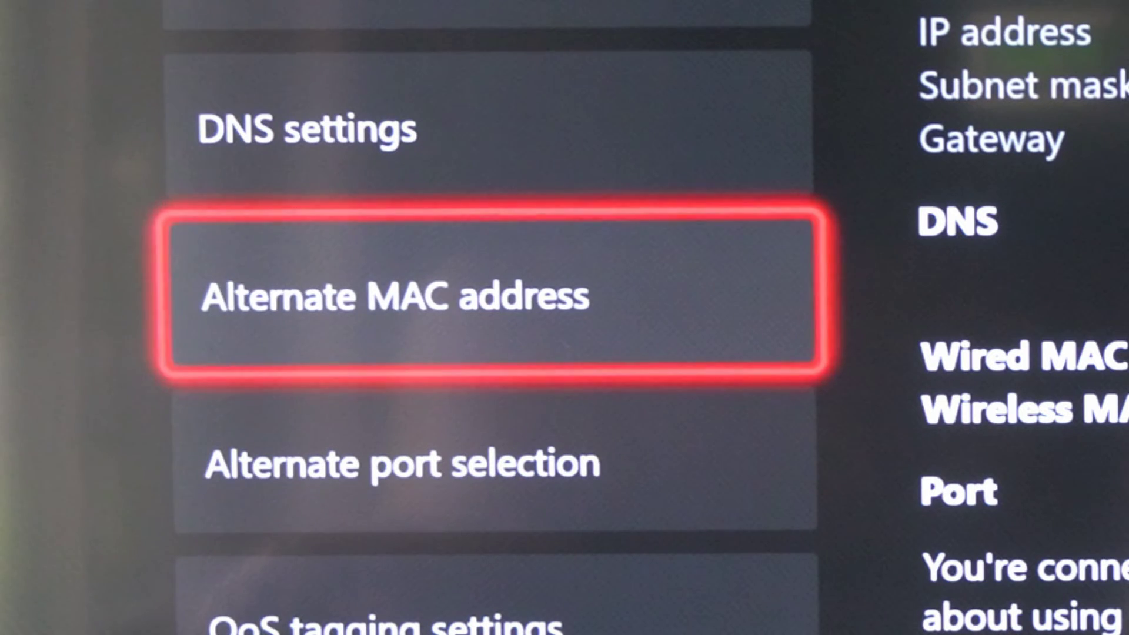
Open Alternate wireless MAC address, bring up MANUAL entry, then cancel it.
{"action": "key", "text": "Return"}
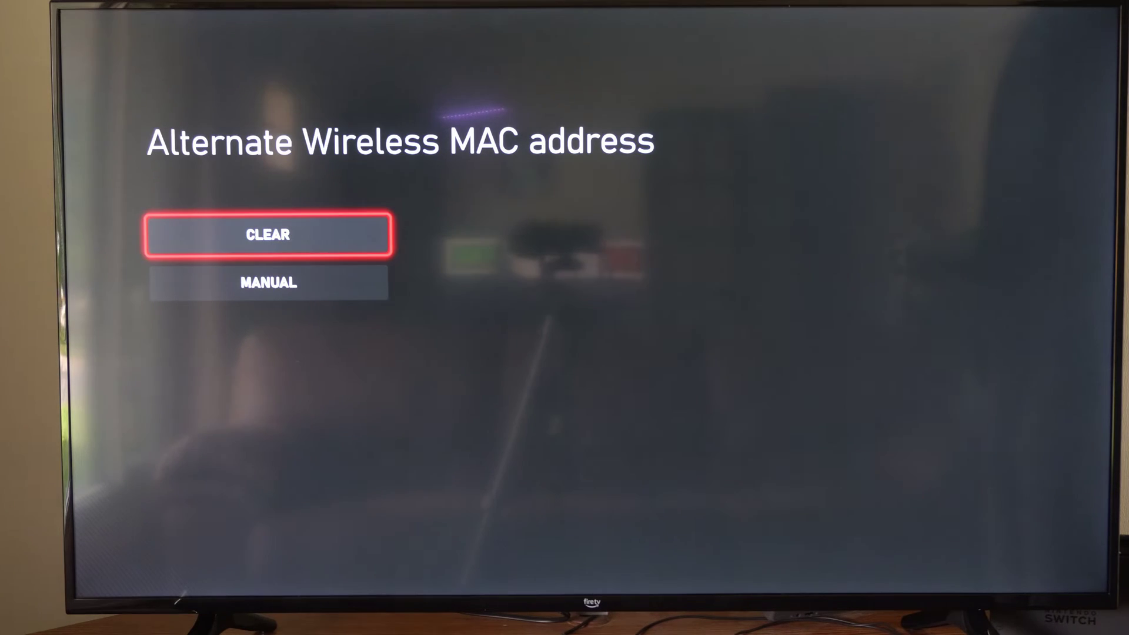
{"action": "key", "text": "Down"}
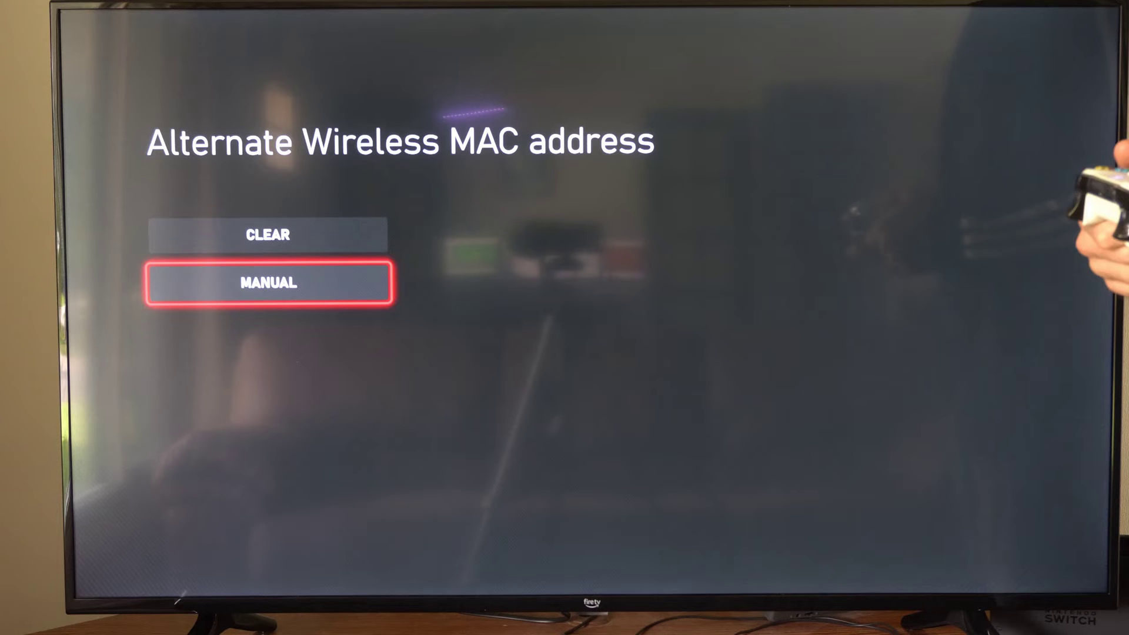
{"action": "key", "text": "Return"}
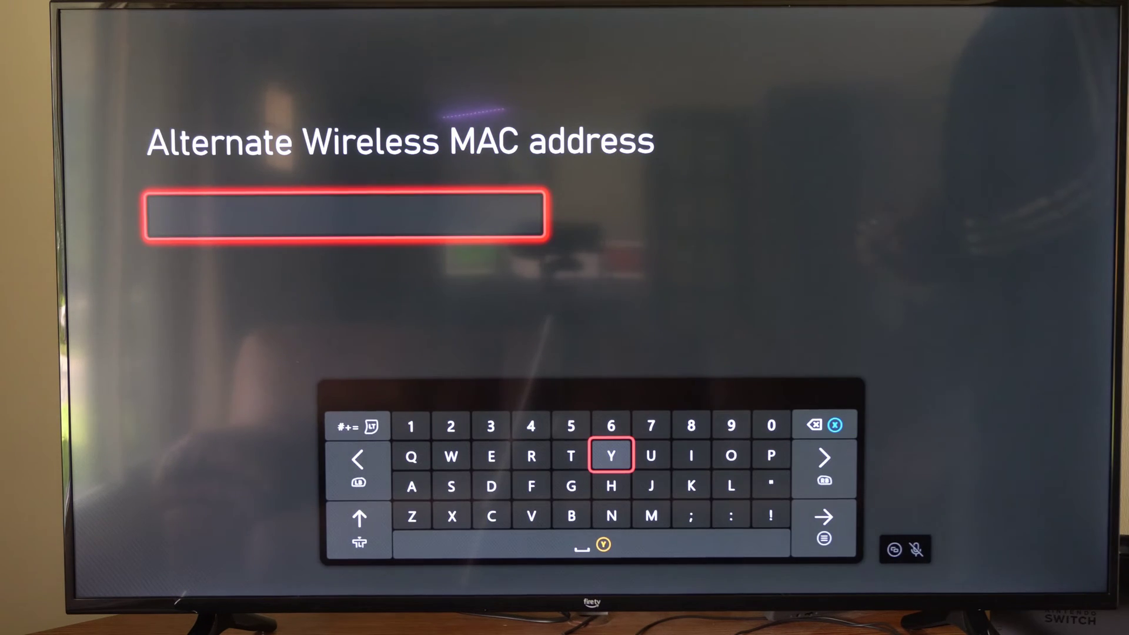
{"action": "key", "text": "Escape"}
Clear the alternate MAC address, then back out of the Restart console prompt.
{"action": "key", "text": "Return"}
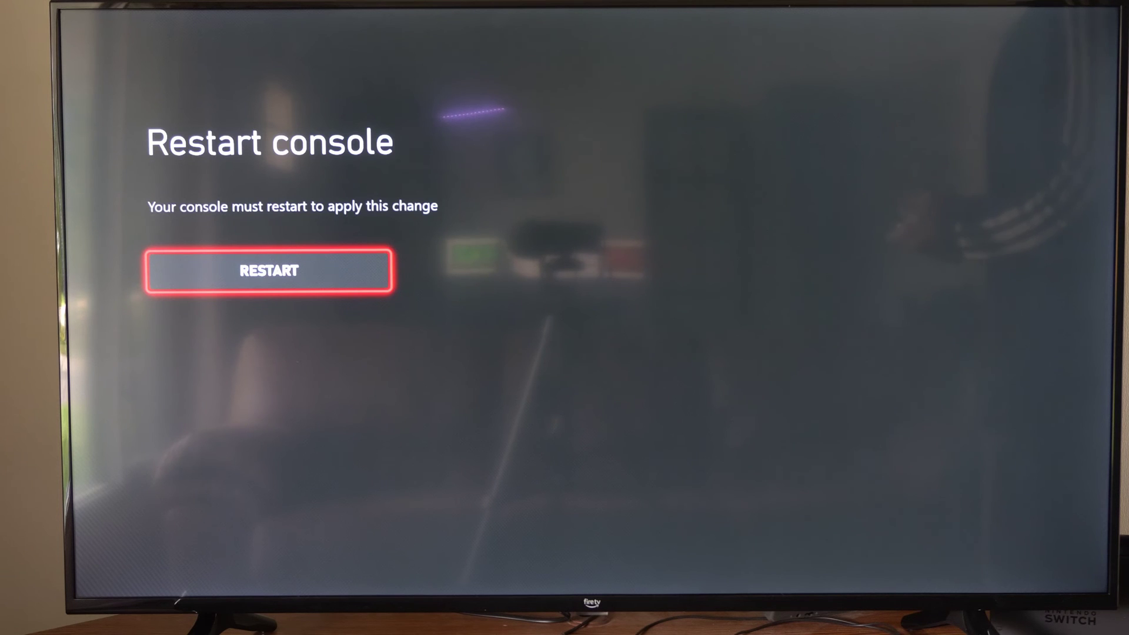
{"action": "key", "text": "Escape"}
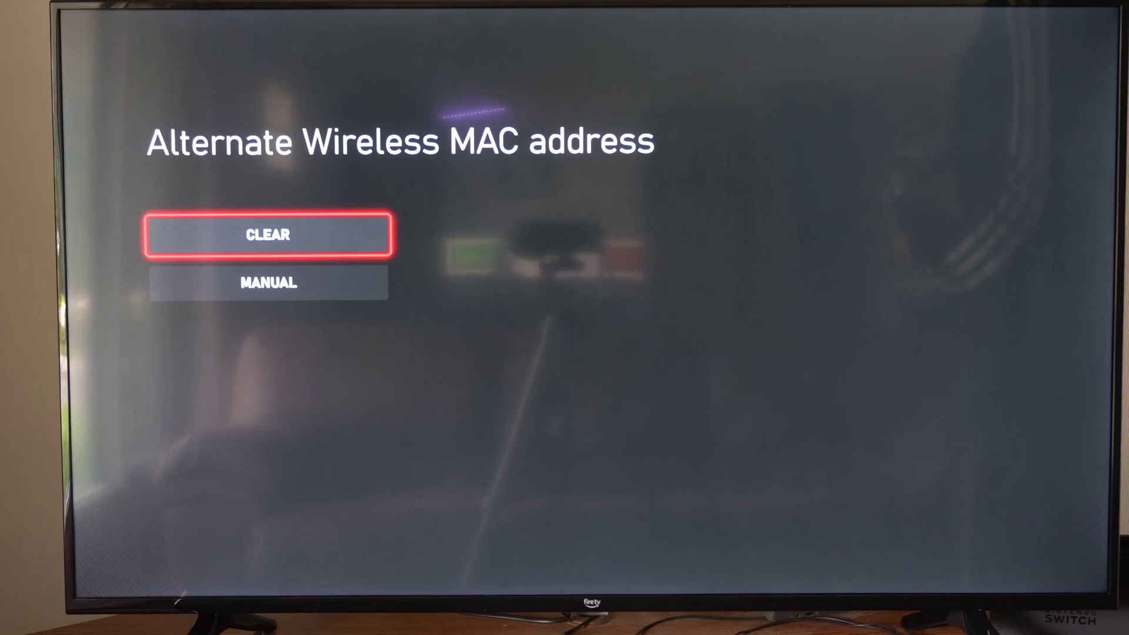